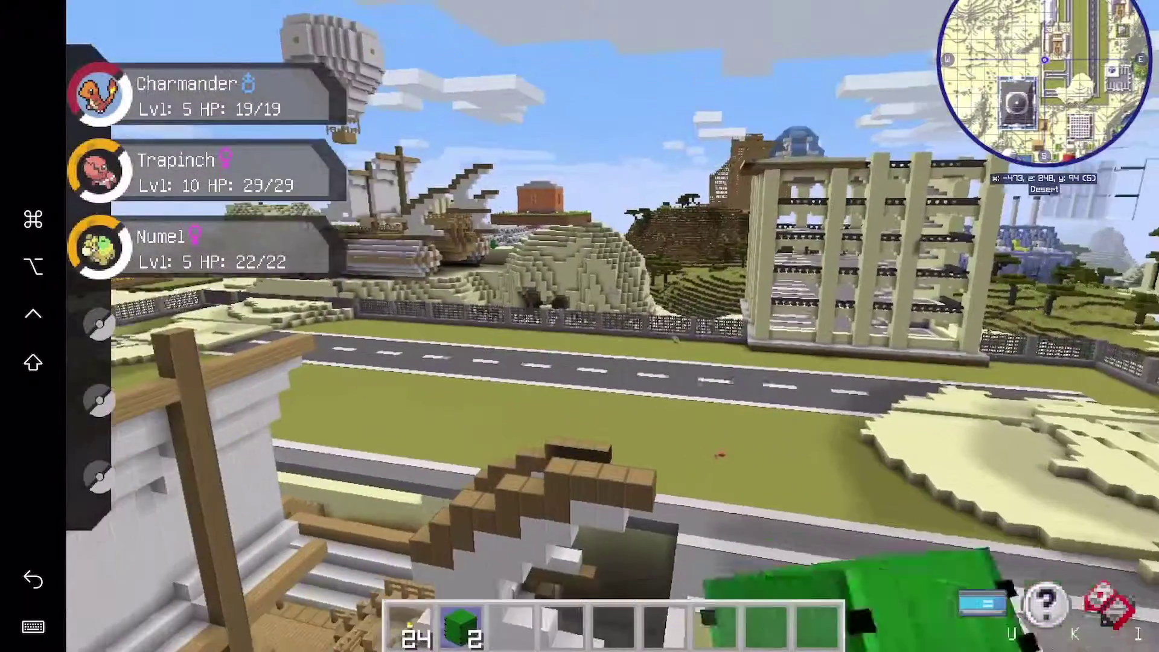
Look around from the road at the columned parking building, sand hill, village and river
drag(725, 273, 589, 454)
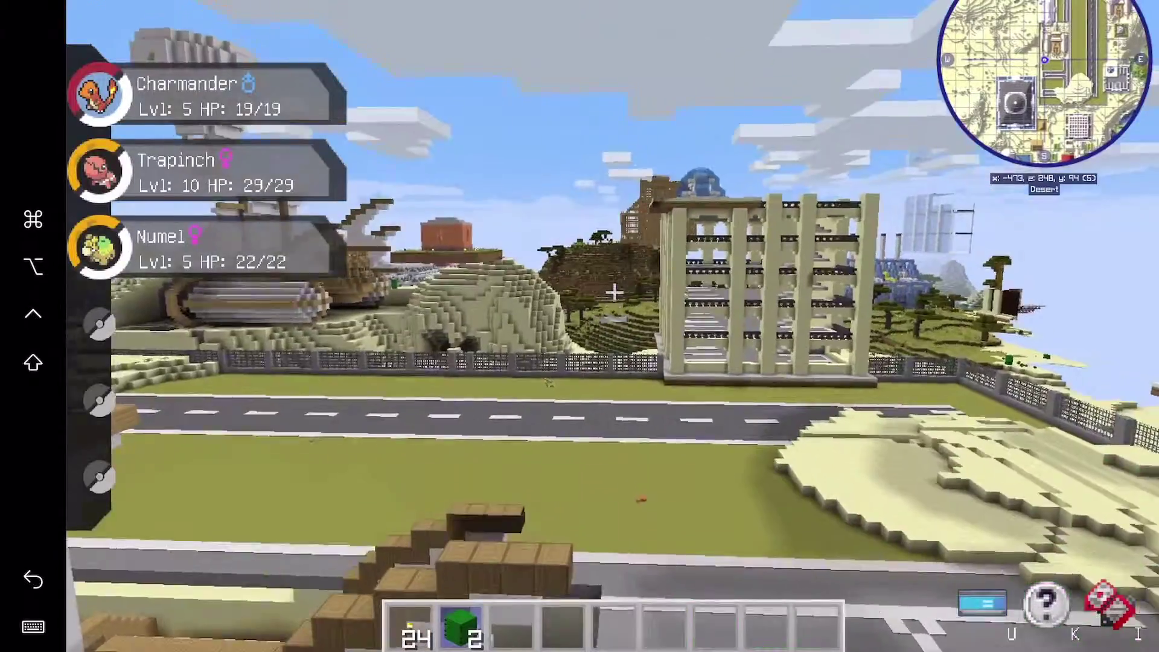
drag(634, 409, 707, 318)
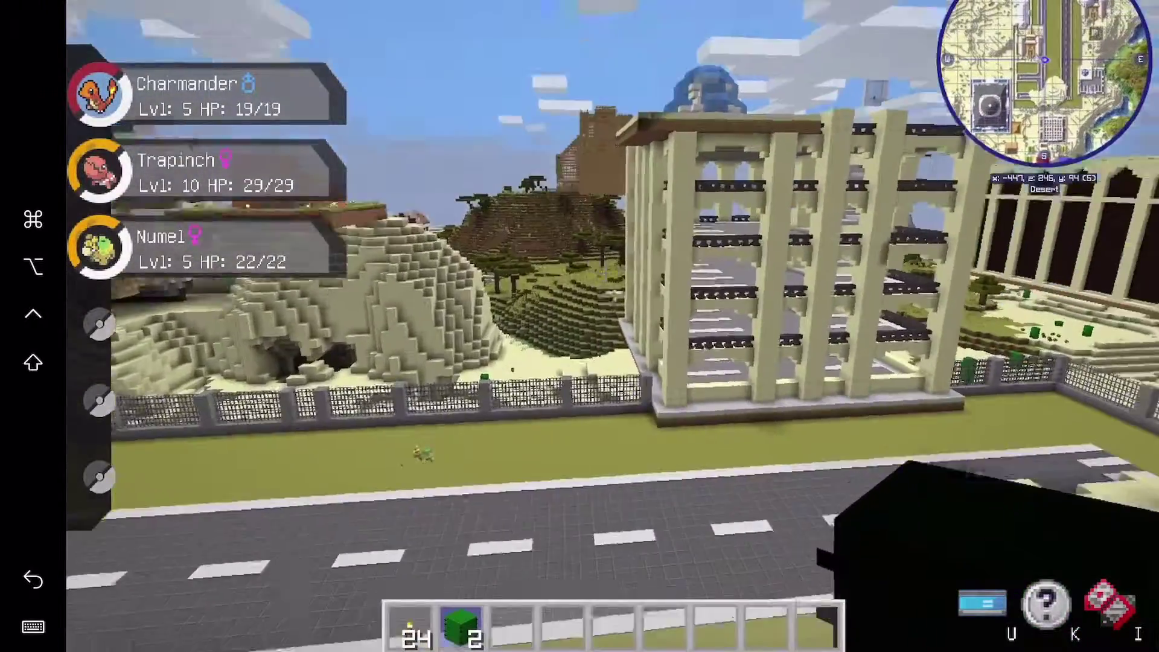
drag(544, 363, 724, 363)
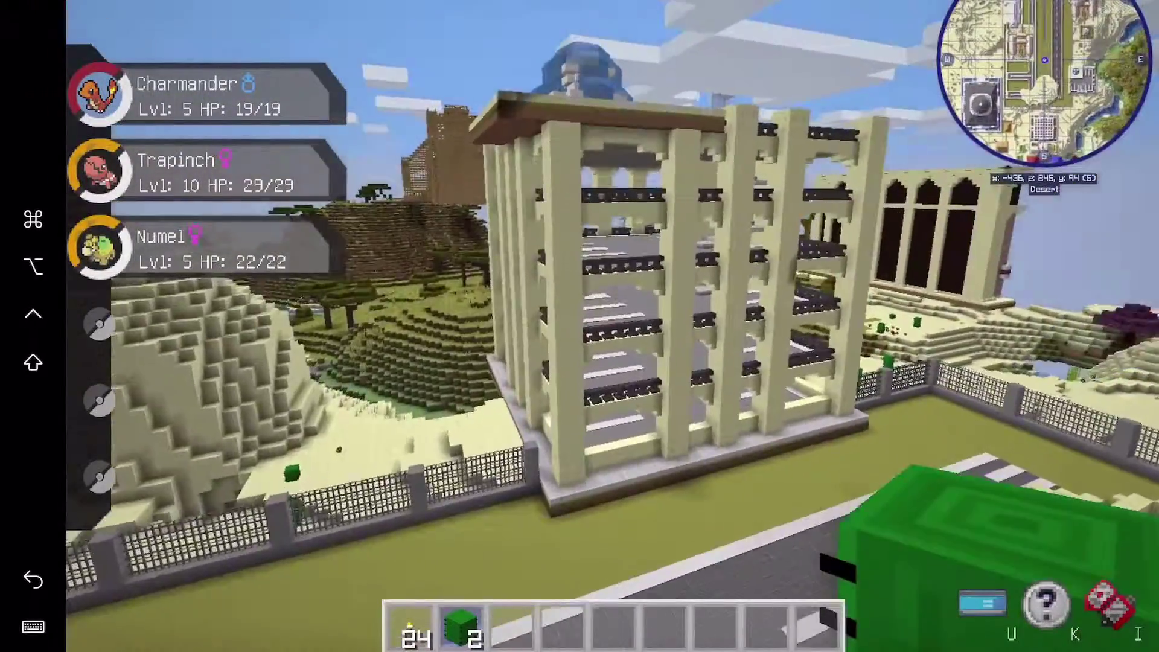
drag(453, 363, 770, 362)
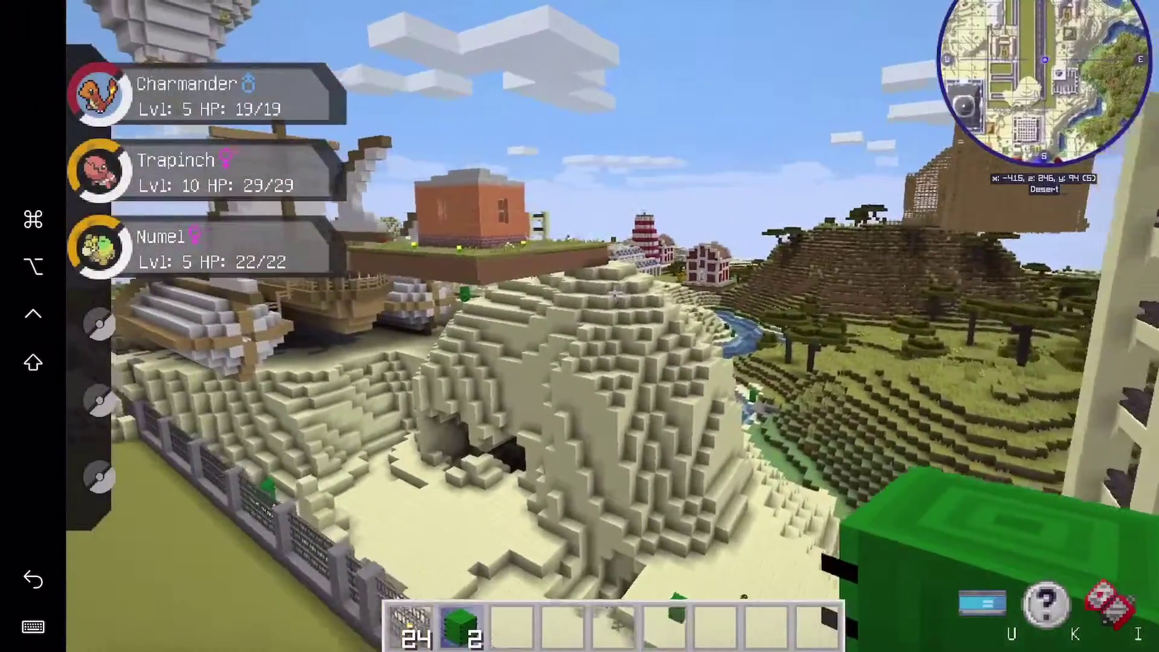
mouse_move(579, 327)
mouse_down()
mouse_move(580, 390)
mouse_move(614, 507)
mouse_up()
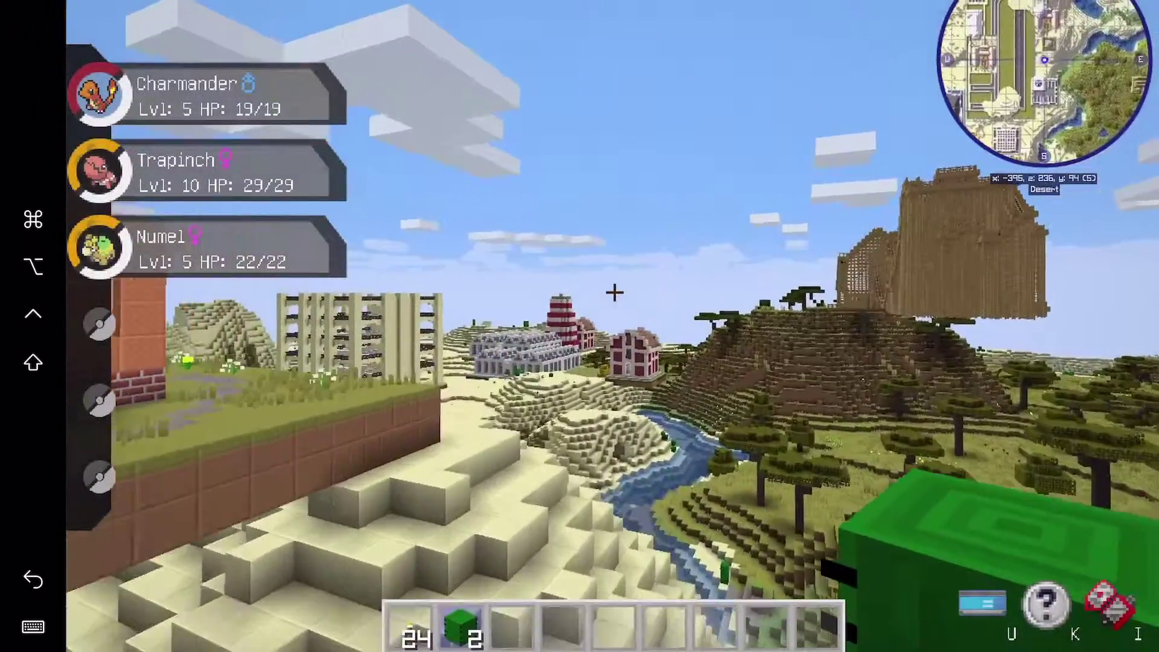
drag(581, 408, 580, 308)
mouse_move(635, 363)
mouse_down()
mouse_move(317, 363)
mouse_move(544, 363)
mouse_move(634, 381)
mouse_up()
Fly forward over the village and savanna hill, turning toward the lake and red-and-white village
mouse_move(580, 326)
mouse_down()
mouse_move(580, 345)
mouse_move(362, 326)
mouse_move(724, 327)
mouse_move(815, 363)
mouse_move(598, 299)
mouse_move(345, 308)
mouse_move(599, 308)
mouse_move(608, 335)
mouse_move(617, 326)
mouse_move(1069, 363)
mouse_up()
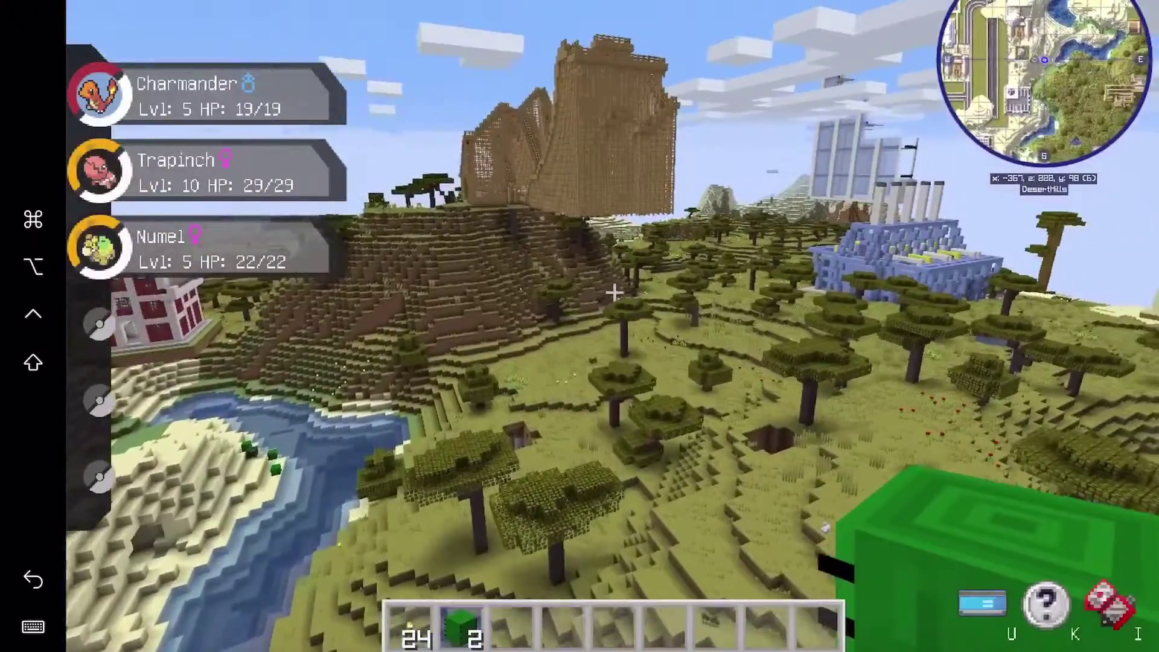
mouse_move(580, 327)
mouse_down()
mouse_move(581, 363)
mouse_move(363, 371)
mouse_move(599, 381)
mouse_up()
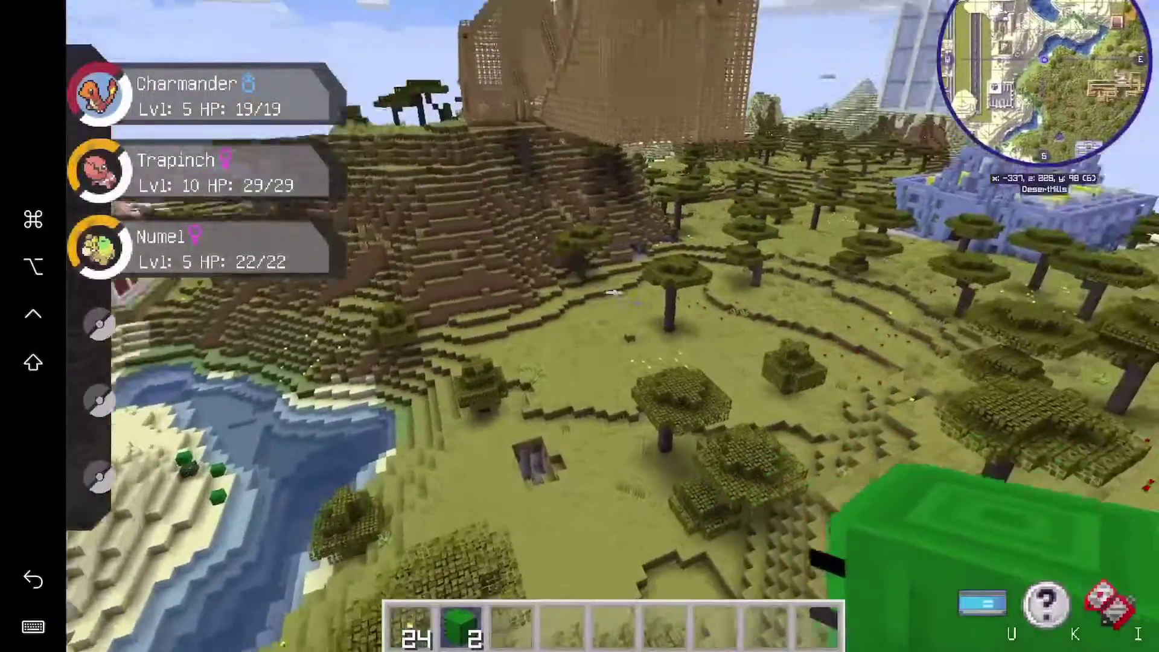
mouse_move(580, 327)
mouse_down()
mouse_move(380, 363)
mouse_move(579, 345)
mouse_move(635, 308)
mouse_move(344, 308)
mouse_move(381, 327)
mouse_move(281, 326)
mouse_up()
mouse_move(581, 326)
mouse_down()
mouse_move(399, 381)
mouse_move(598, 328)
mouse_move(652, 336)
mouse_up()
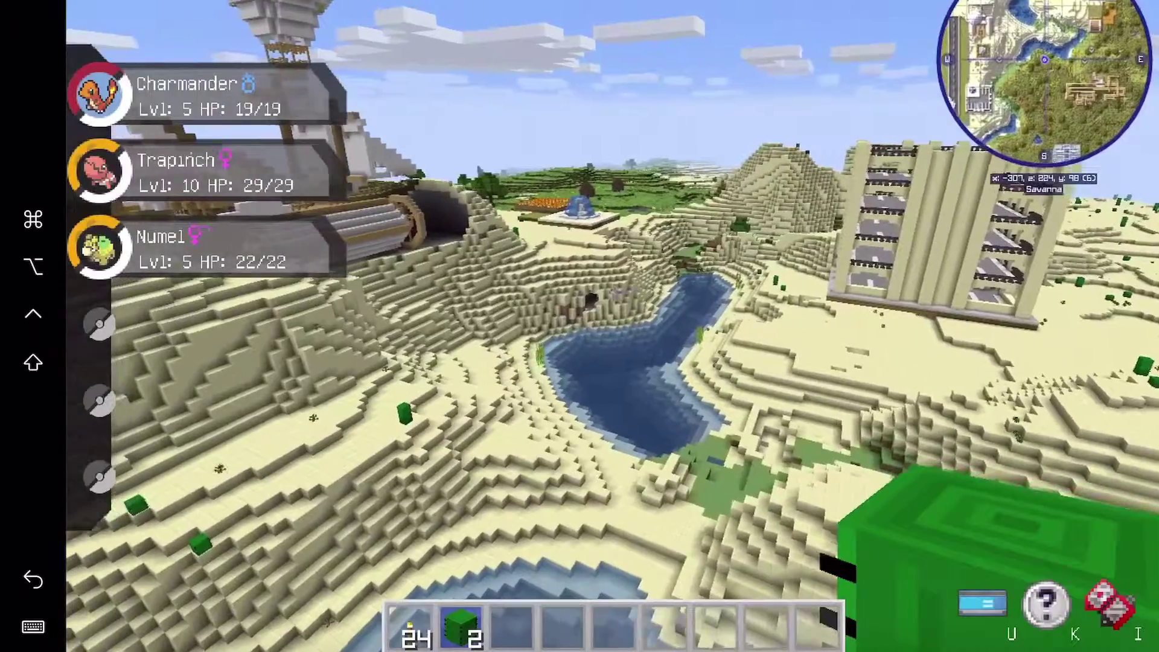
drag(579, 326, 906, 226)
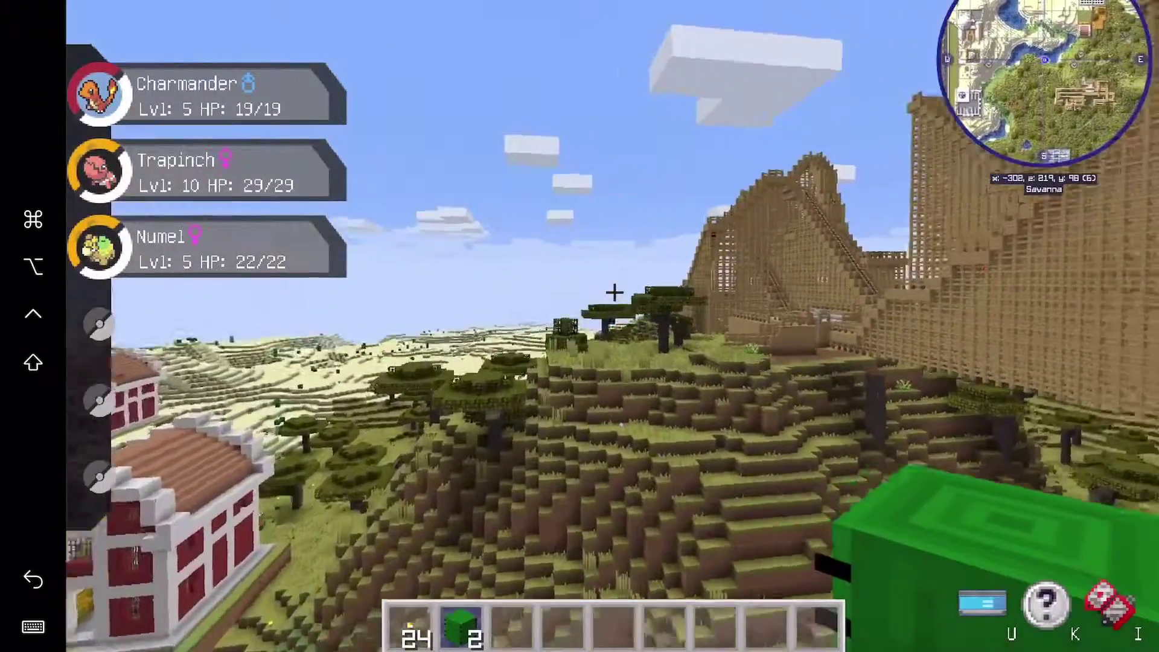
mouse_move(614, 291)
mouse_down()
mouse_move(670, 299)
mouse_move(381, 363)
mouse_move(688, 291)
mouse_move(543, 299)
mouse_move(688, 296)
mouse_move(653, 308)
mouse_move(815, 218)
mouse_move(545, 292)
mouse_move(671, 362)
mouse_move(652, 263)
mouse_move(598, 308)
mouse_move(634, 264)
mouse_move(543, 293)
mouse_up()
Fly past the red-and-white tower and over the desert toward the glass greenhouse
key(w)
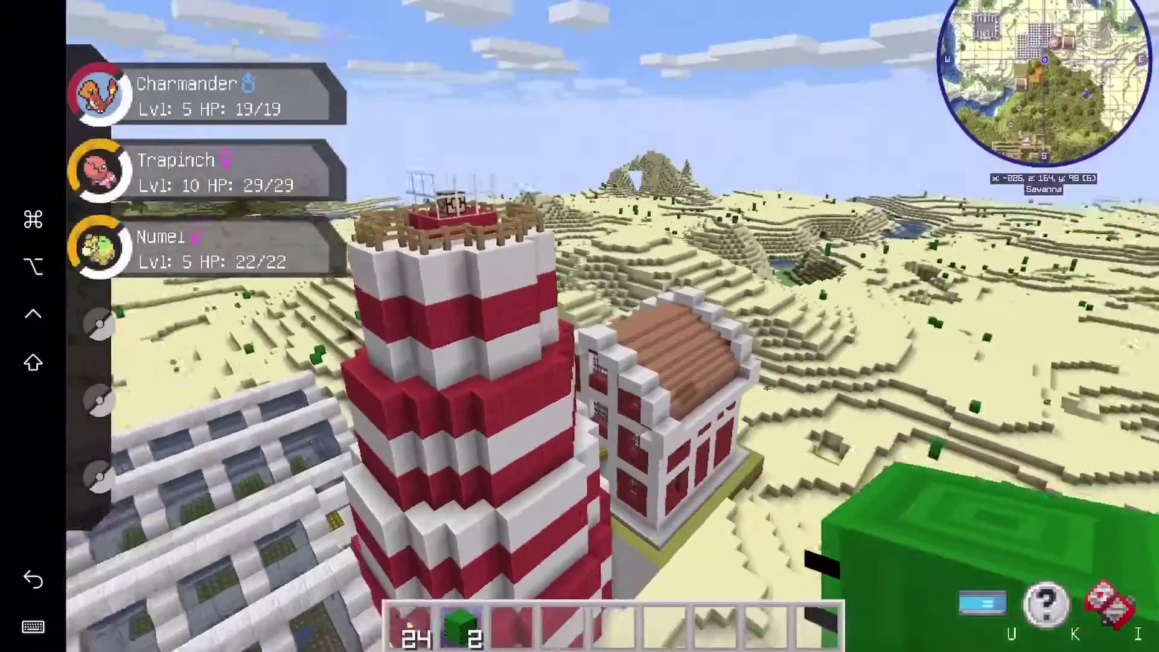
drag(614, 293, 689, 292)
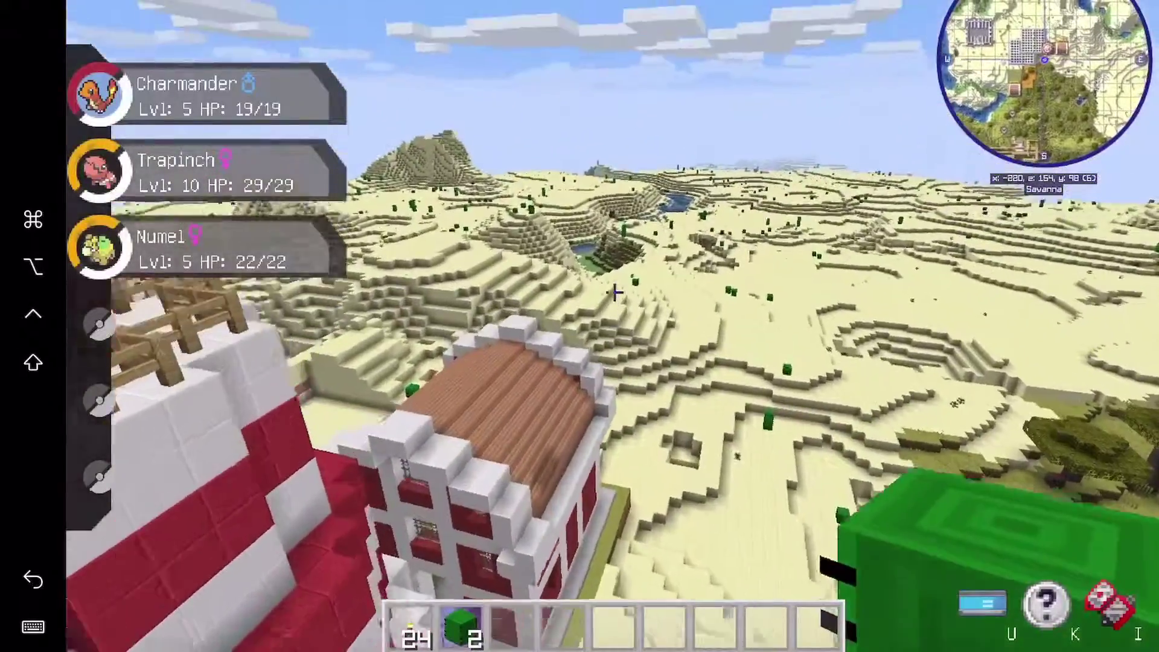
drag(614, 292, 671, 254)
key(w)
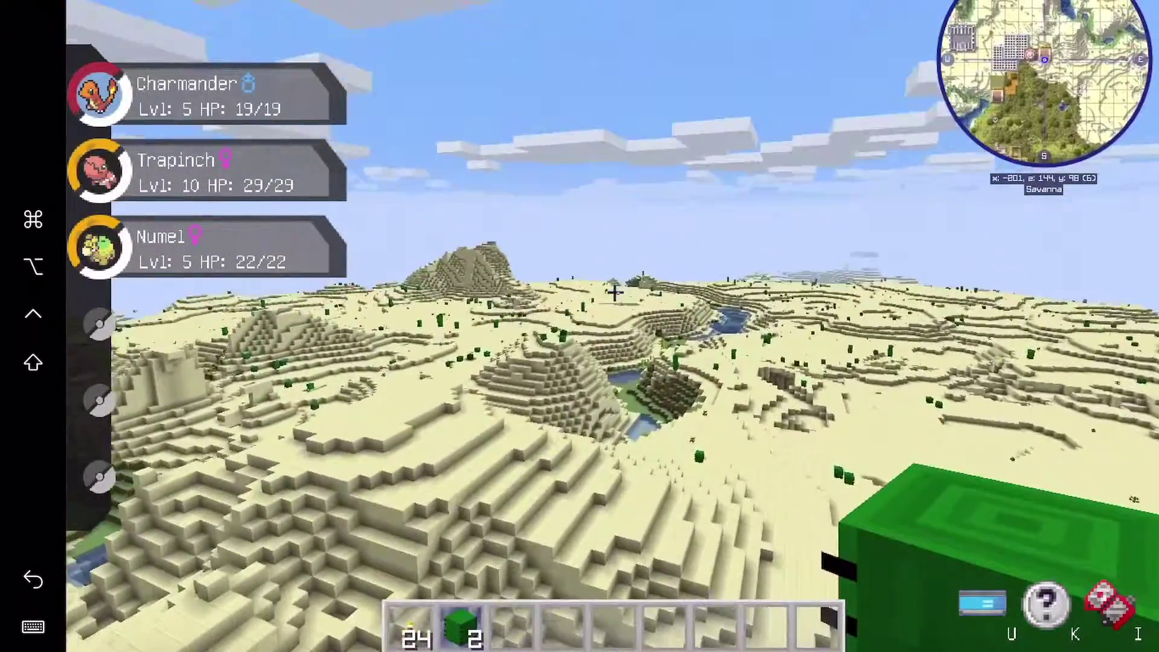
mouse_move(615, 292)
mouse_down()
mouse_move(543, 263)
mouse_move(544, 380)
mouse_up()
key(w)
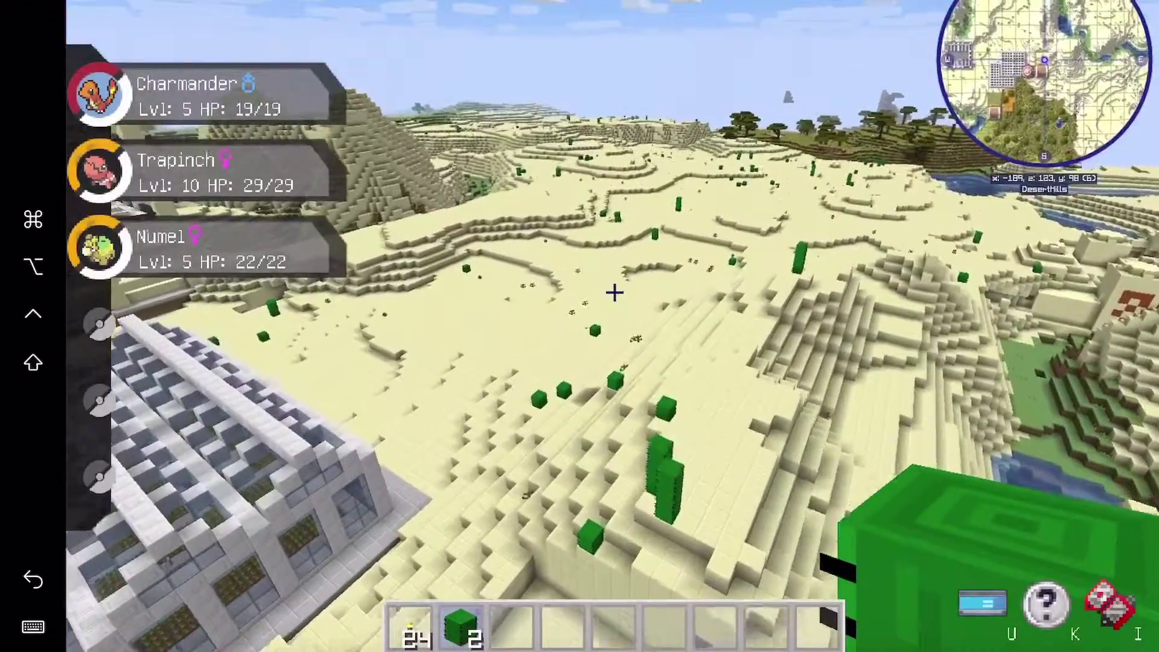
key(w)
Look over the horizon, desert temple and pool, then back toward the greenhouse
drag(614, 291, 688, 226)
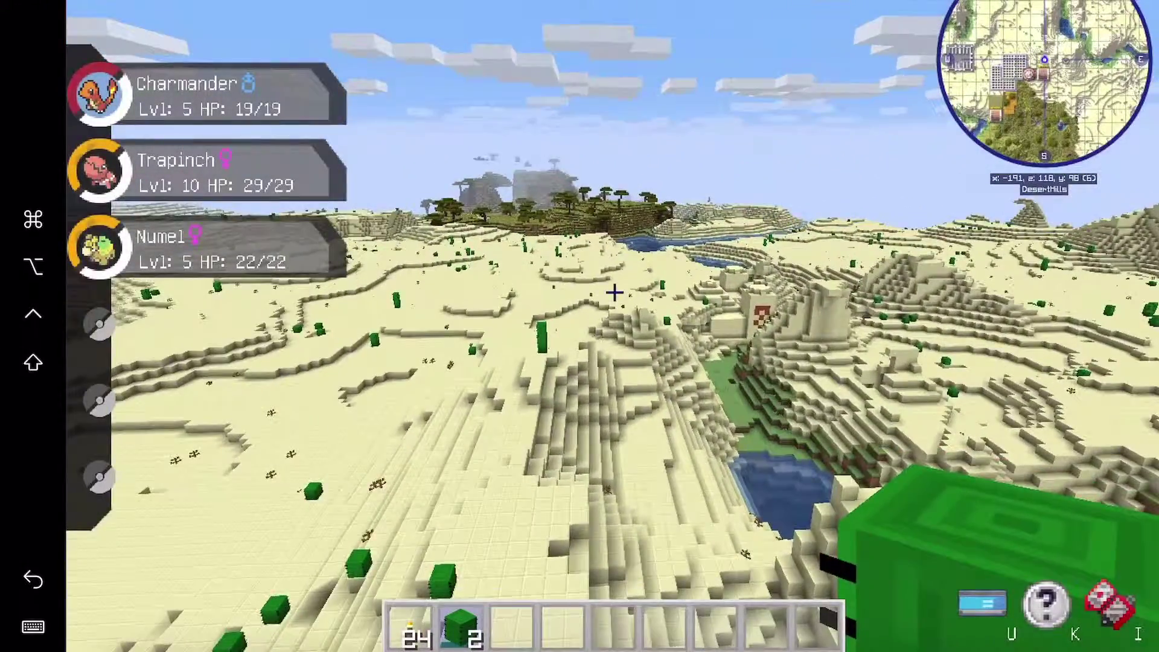
mouse_move(614, 292)
mouse_down()
mouse_move(614, 199)
mouse_move(615, 380)
mouse_move(816, 326)
mouse_move(363, 299)
mouse_move(816, 291)
mouse_move(381, 273)
mouse_up()
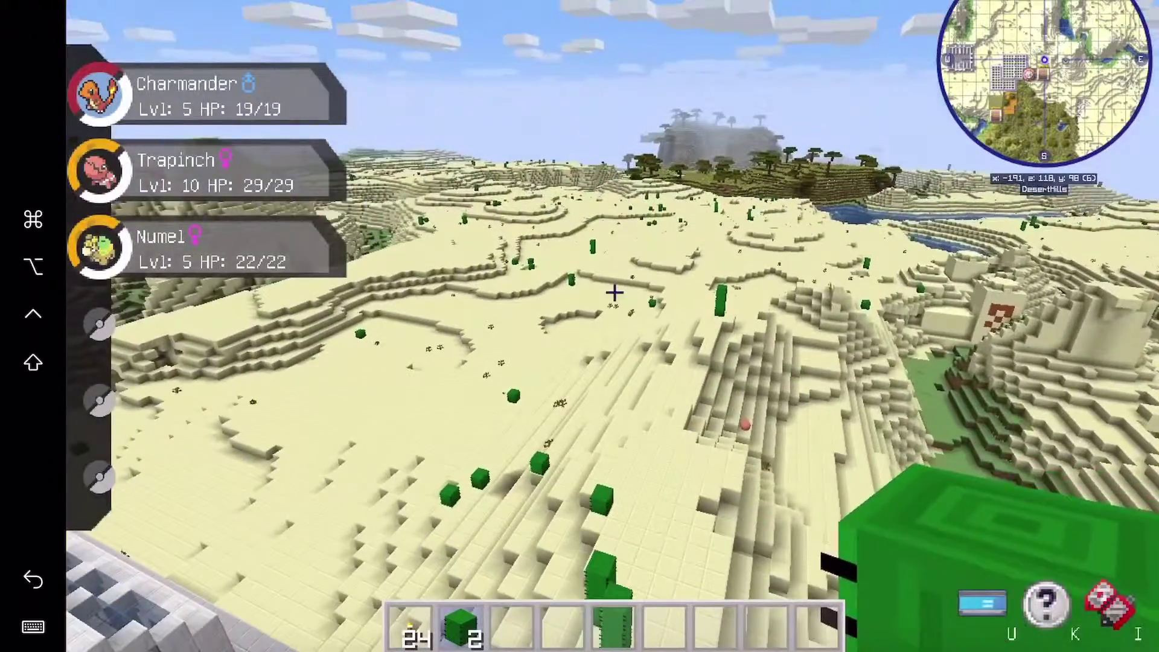
drag(614, 292, 607, 363)
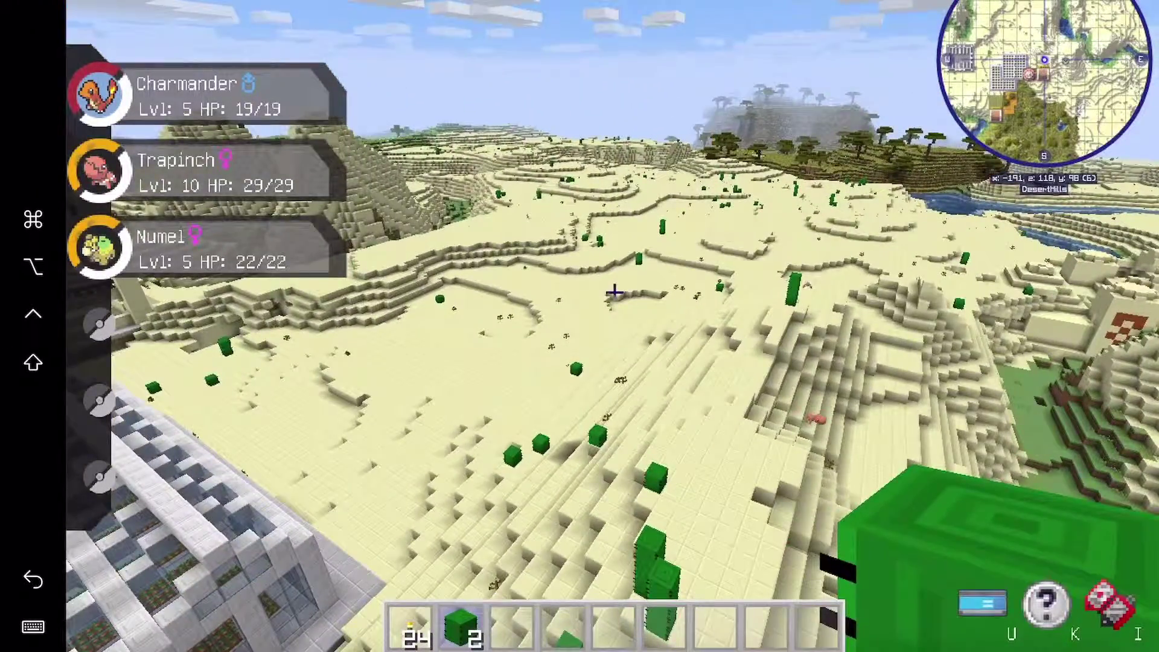
mouse_move(614, 292)
mouse_down()
mouse_move(815, 299)
mouse_move(417, 292)
mouse_move(861, 345)
mouse_move(435, 362)
mouse_up()
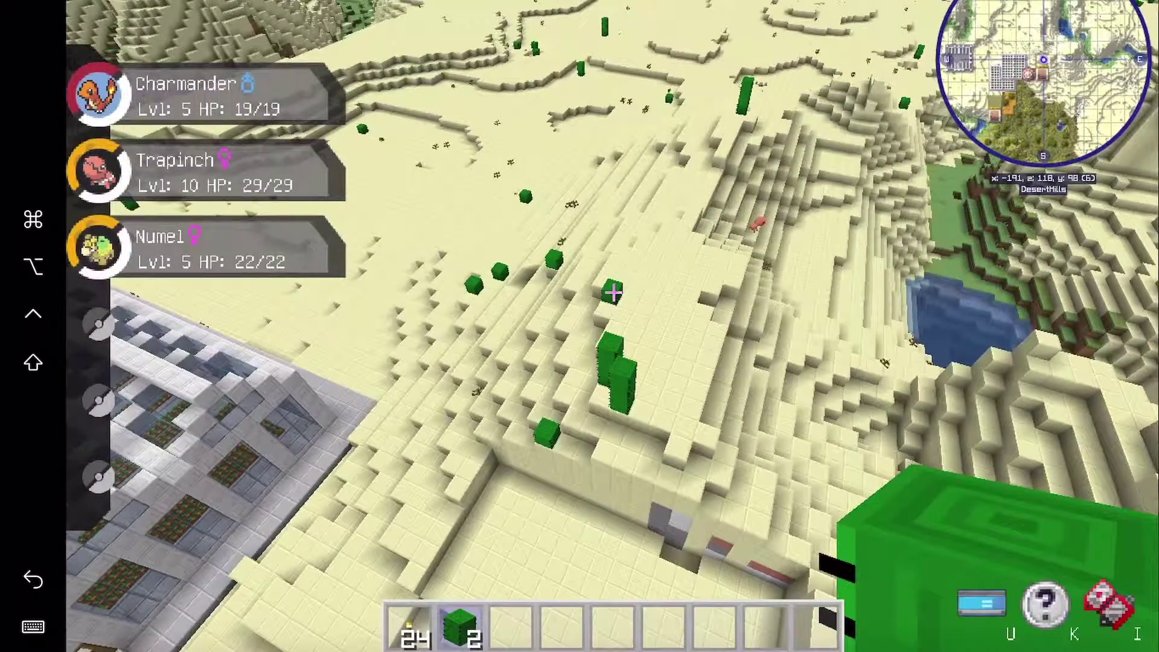
drag(614, 292, 454, 299)
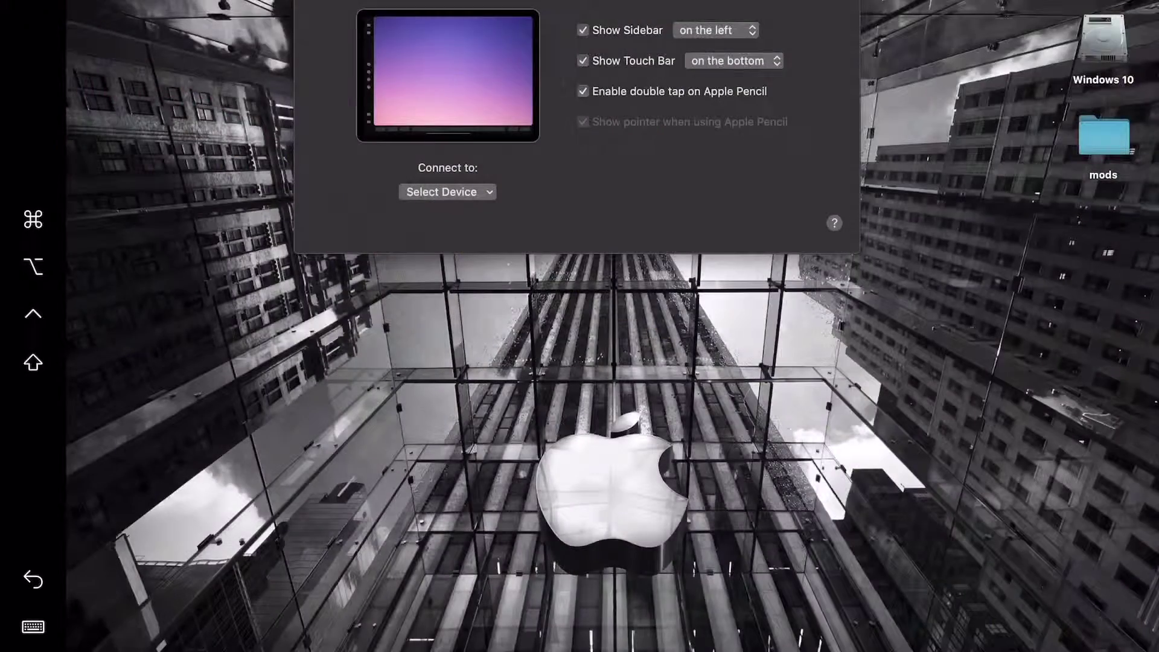
Move the Sidecar settings window higher on screen and tap the sidebar's ⌘ key
mouse_move(476, 4)
mouse_down()
mouse_move(453, 151)
mouse_move(468, 151)
mouse_up()
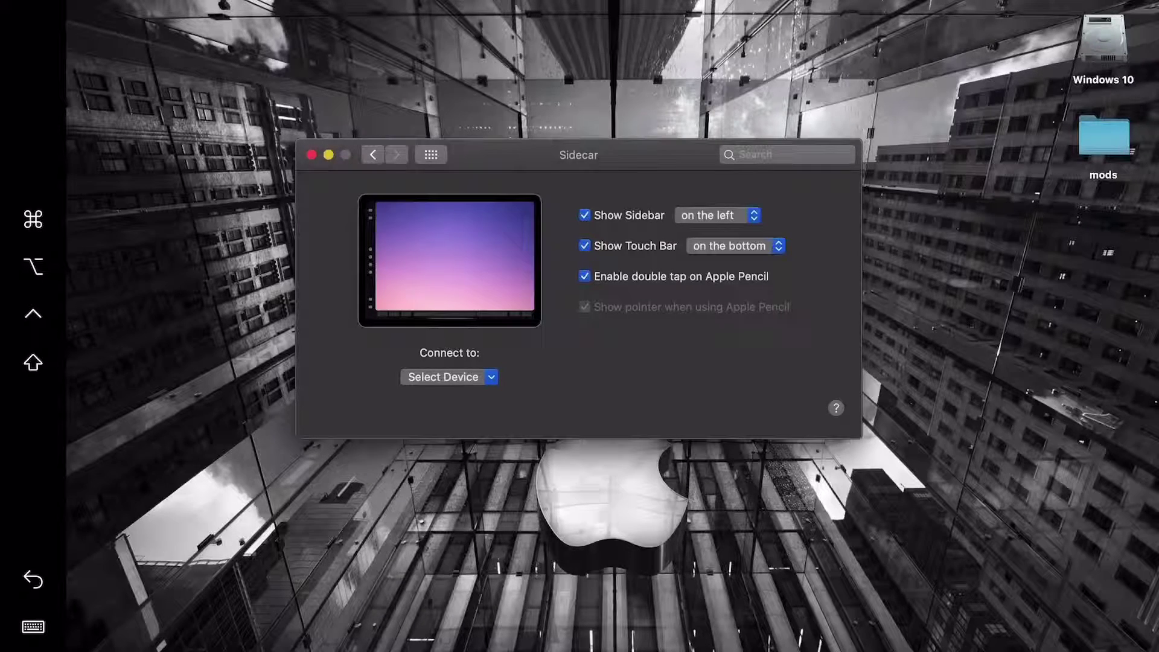
mouse_move(507, 154)
mouse_down()
mouse_move(468, 85)
mouse_move(498, 70)
mouse_up()
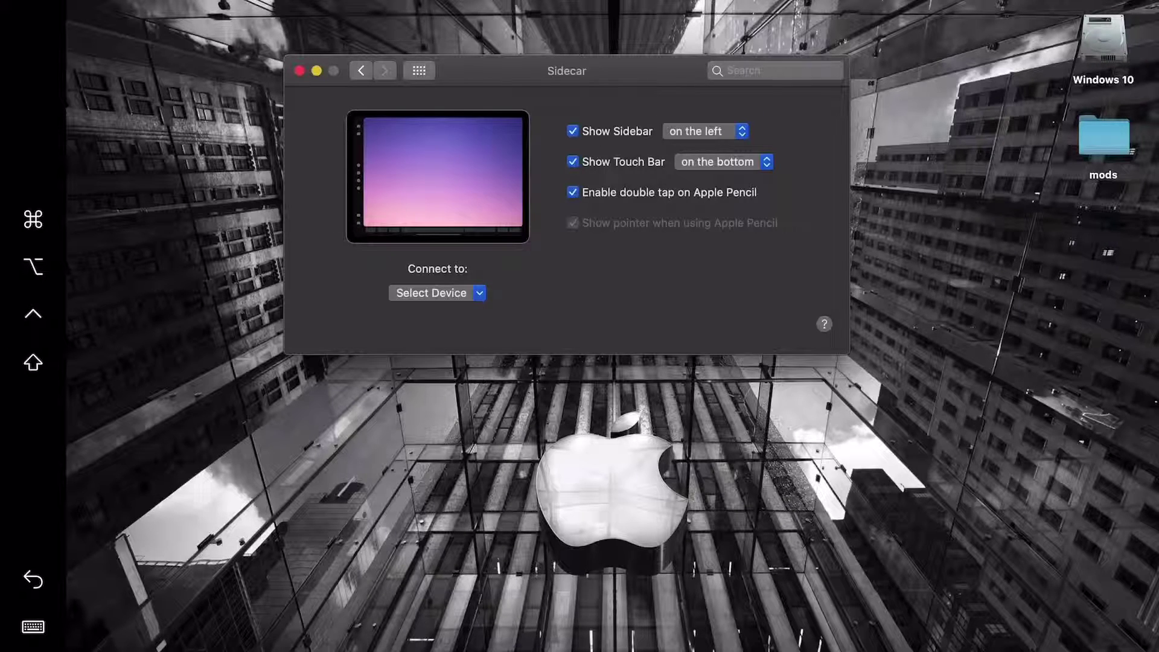
click(32, 219)
Dismiss the Apple menu, refocus and nudge the Sidecar window, then bring up Launchpad
click(82, 5)
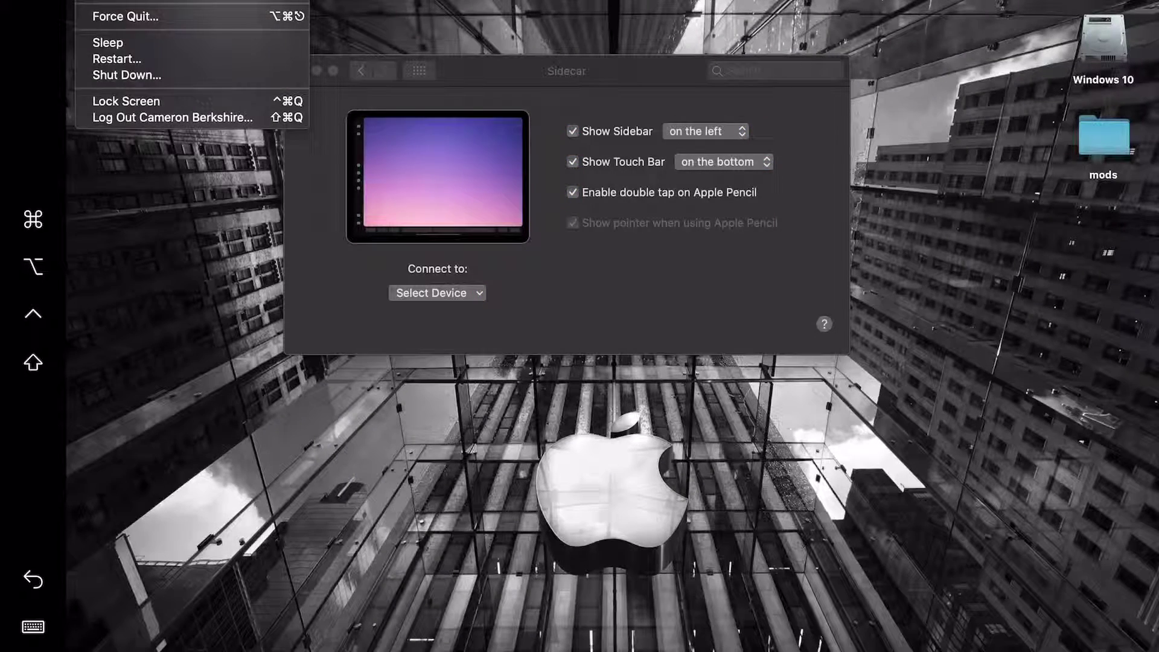
key(Escape)
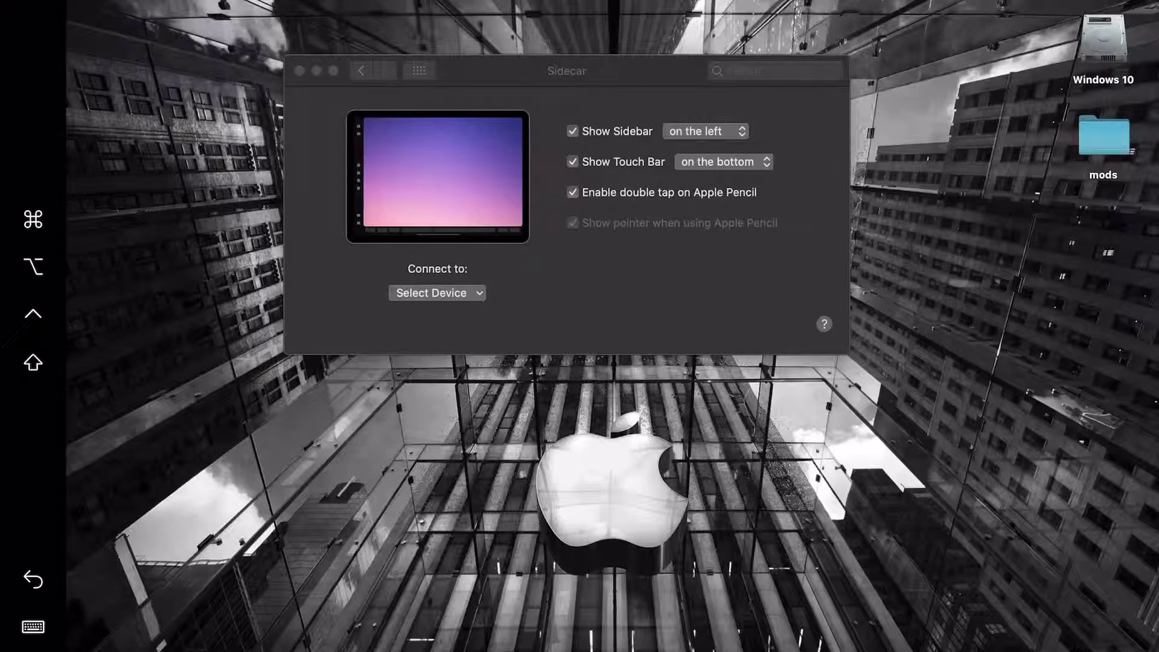
click(549, 80)
drag(518, 71, 505, 62)
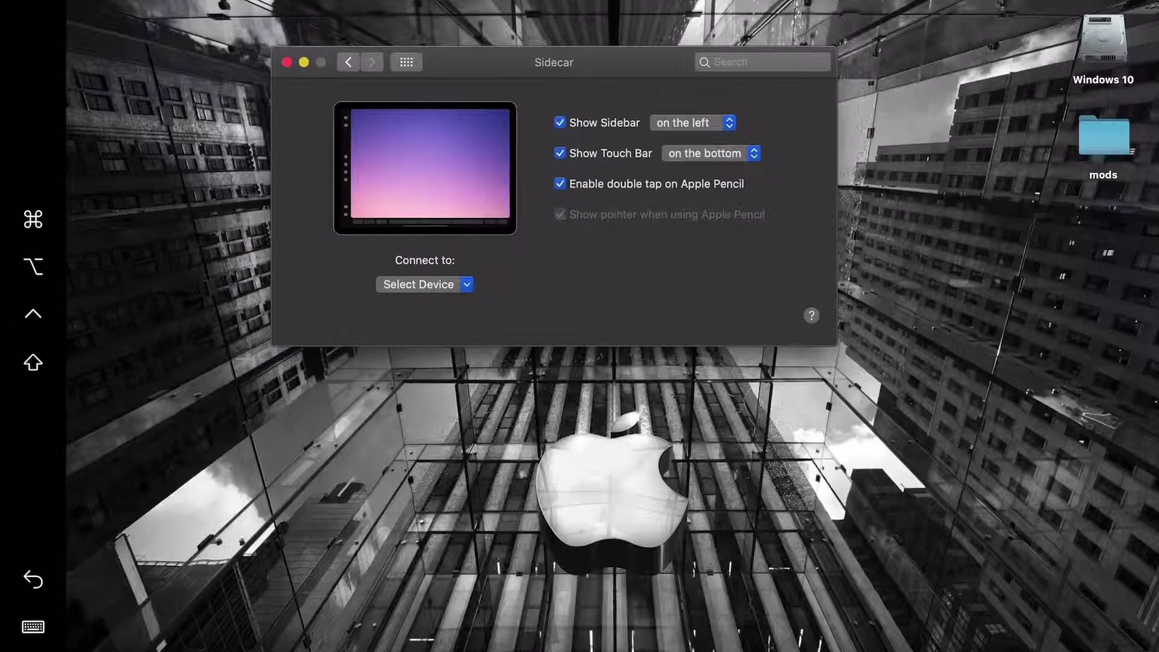
key(F4)
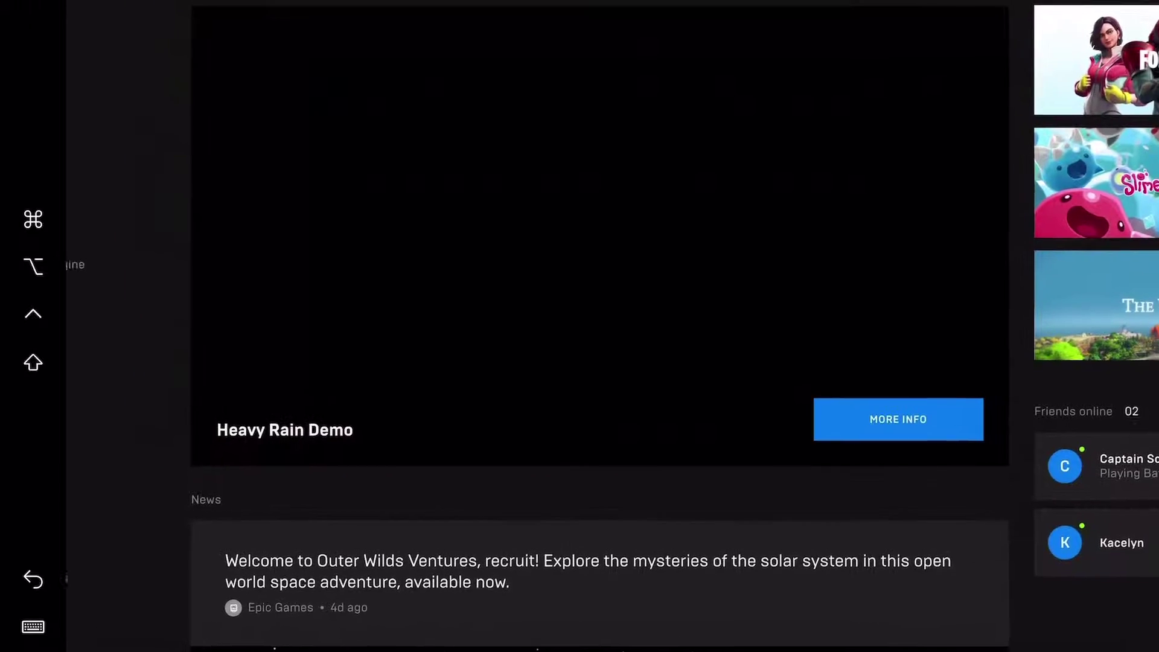
Browse the Epic Games Launcher home page's featured games and news
drag(544, 272, 808, 309)
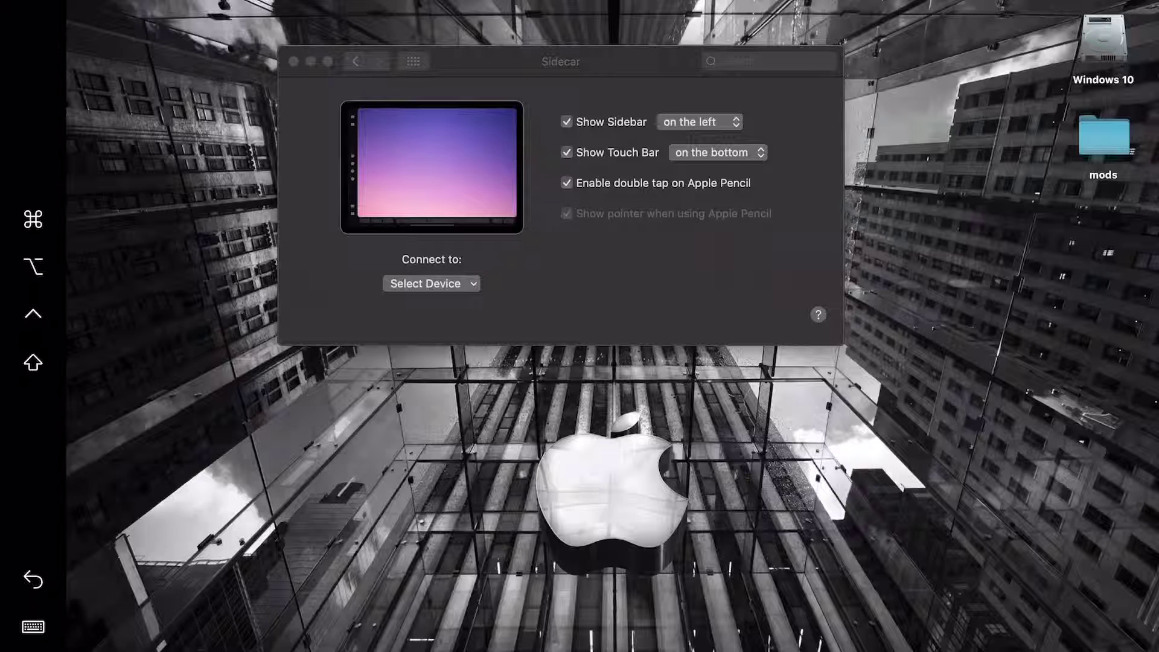
Drag the Sidecar settings window slightly up and to the left
drag(589, 69, 566, 58)
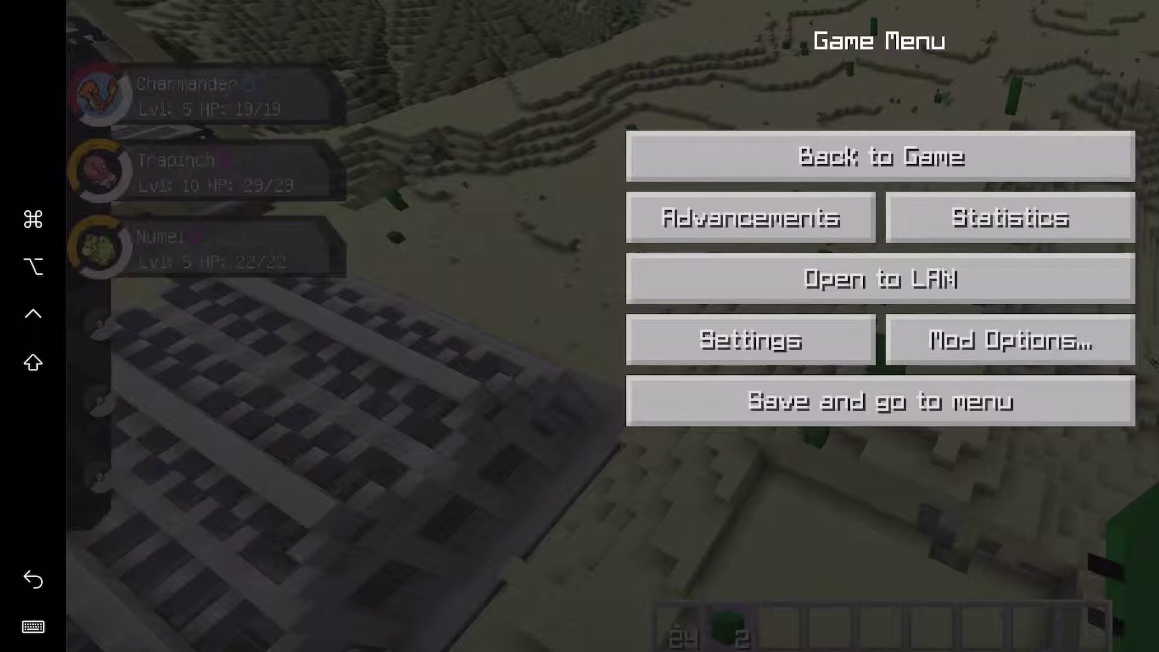
Dismiss Minecraft's paused Game Menu with Escape to resume flying
key(Escape)
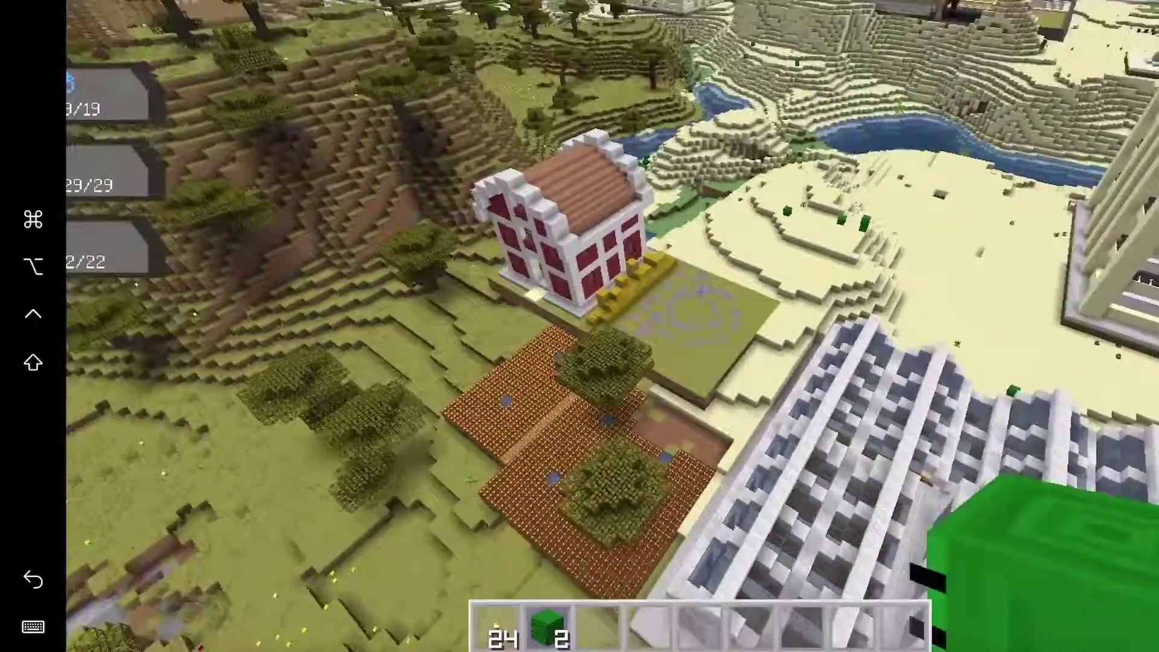
Place the last two green blocks and fly toward the ship and sand pit
right_click(700, 290)
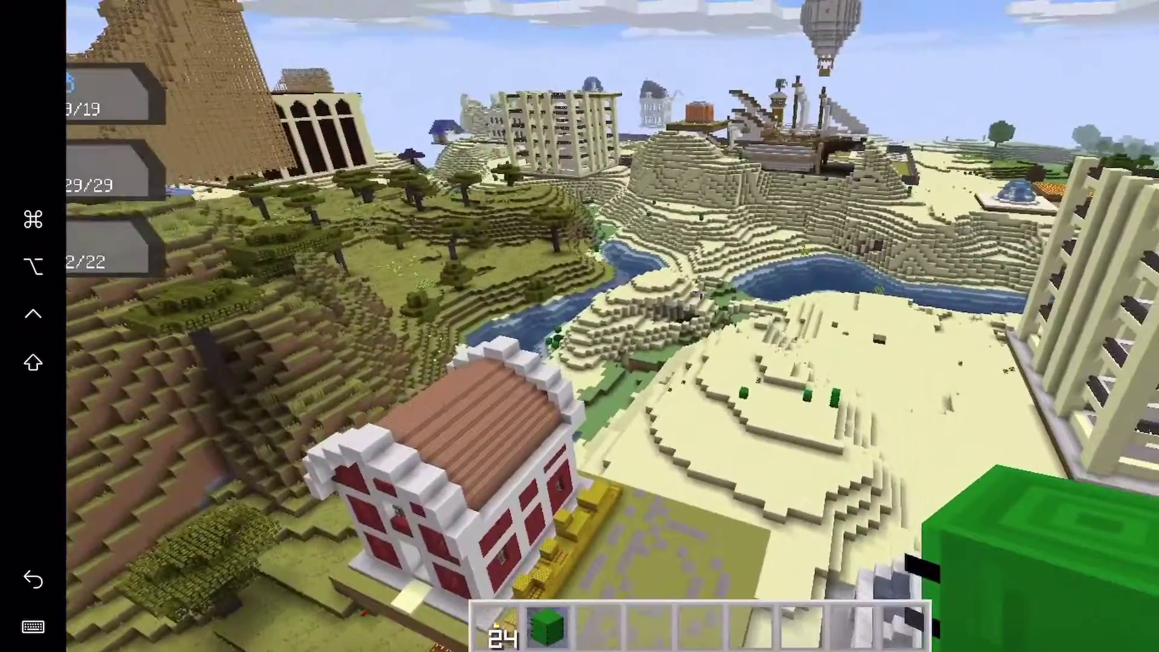
right_click(580, 326)
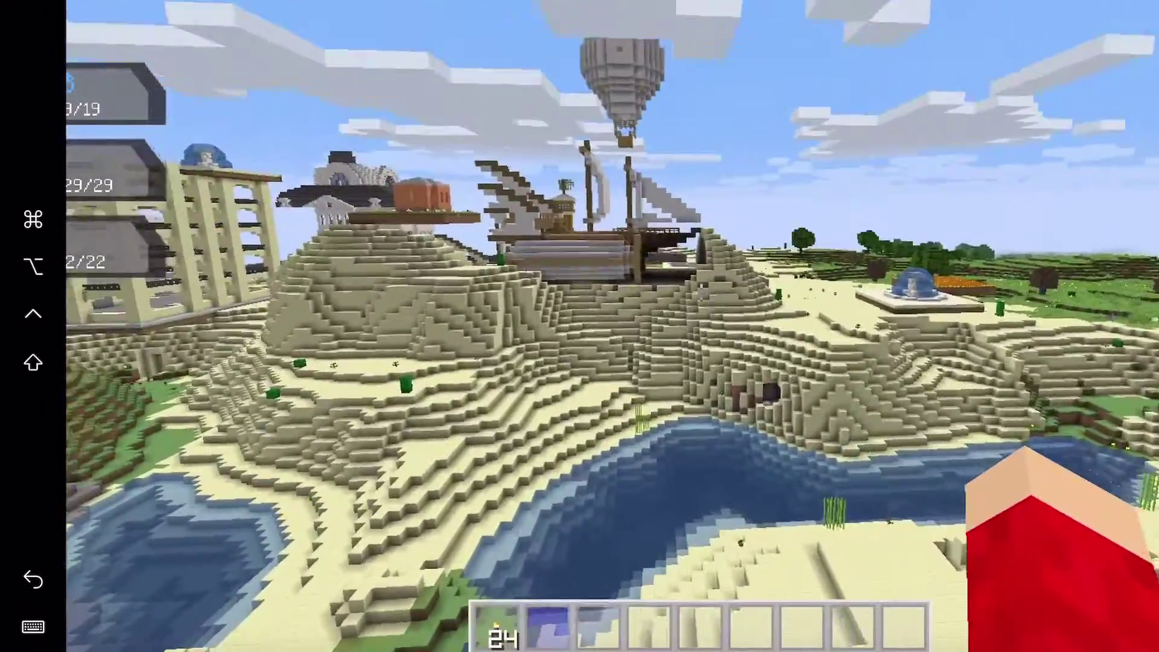
key(w)
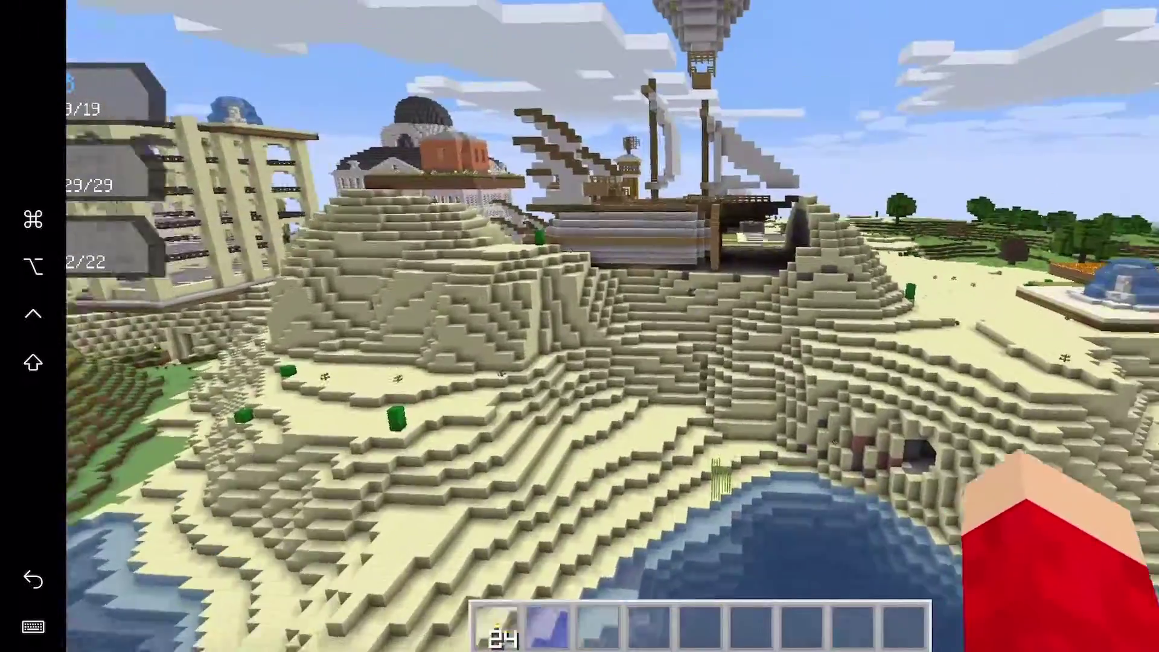
key(w)
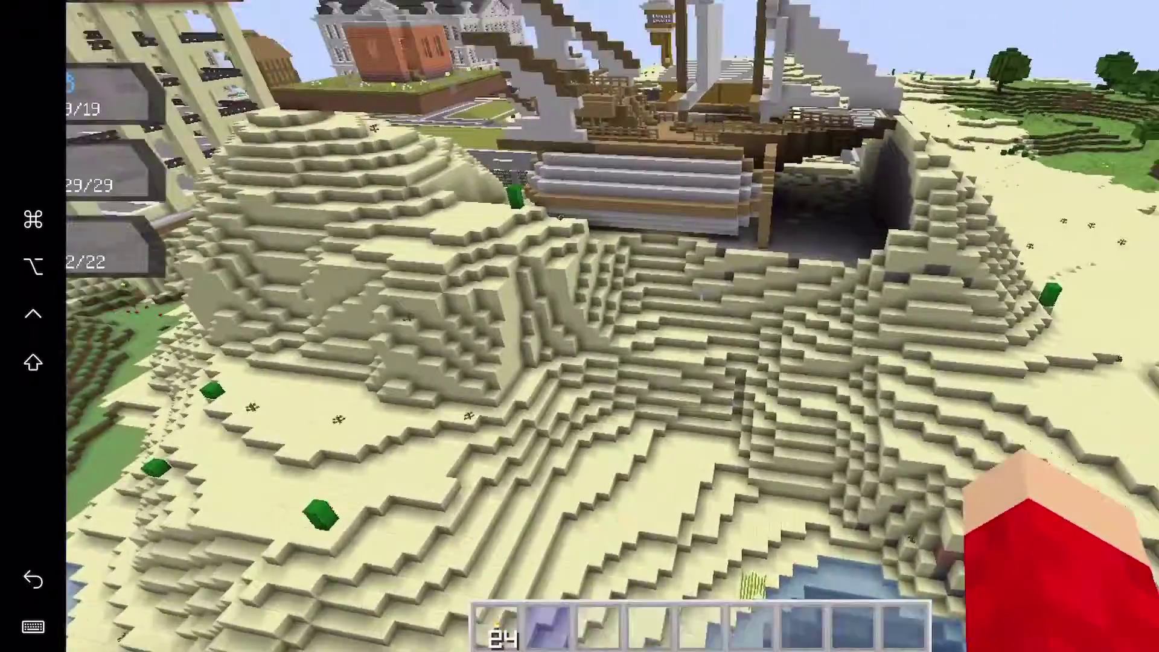
key(w)
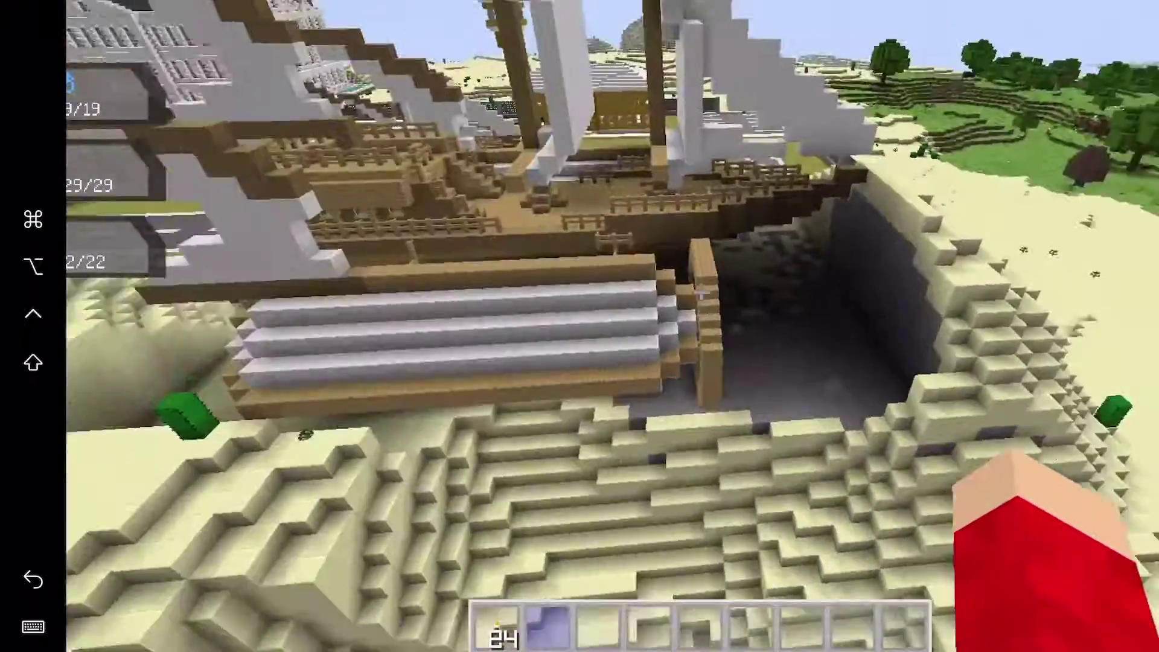
Drop into the pit beside the ship, climb out, and fly past the yellow building's fence
key(w)
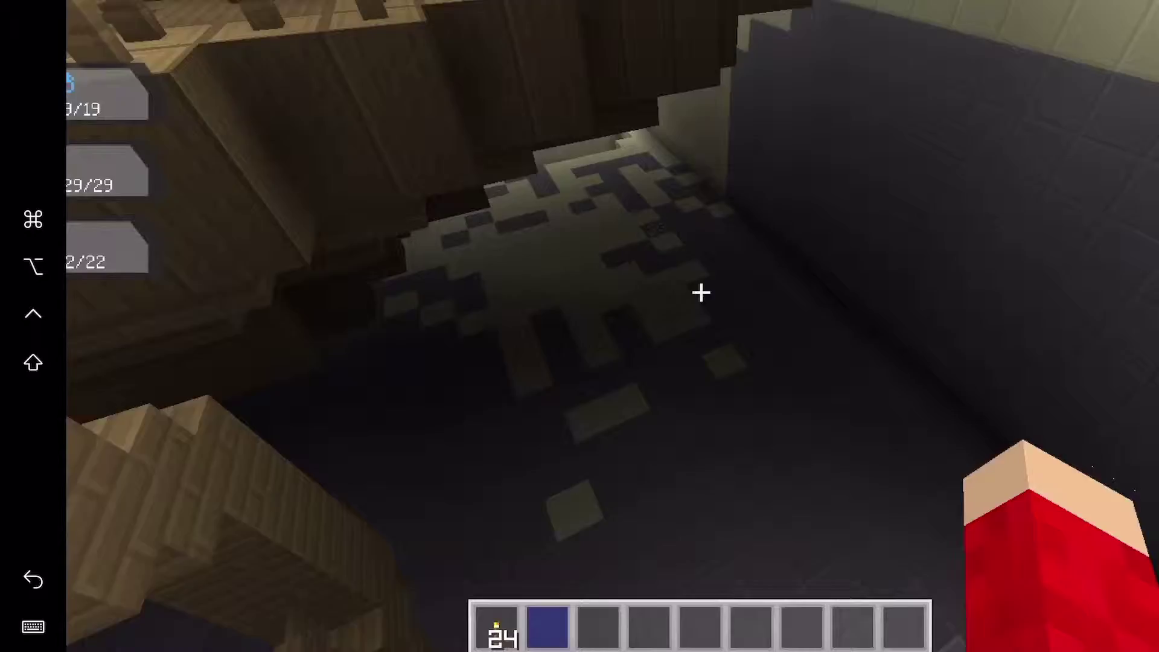
key(w)
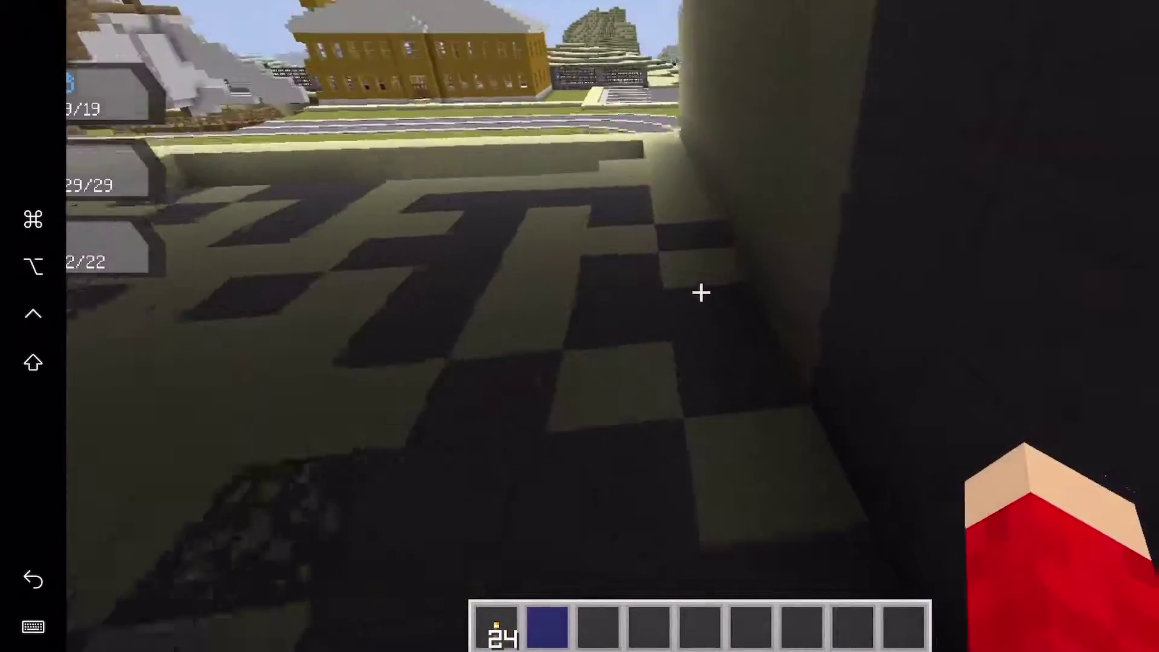
key(w)
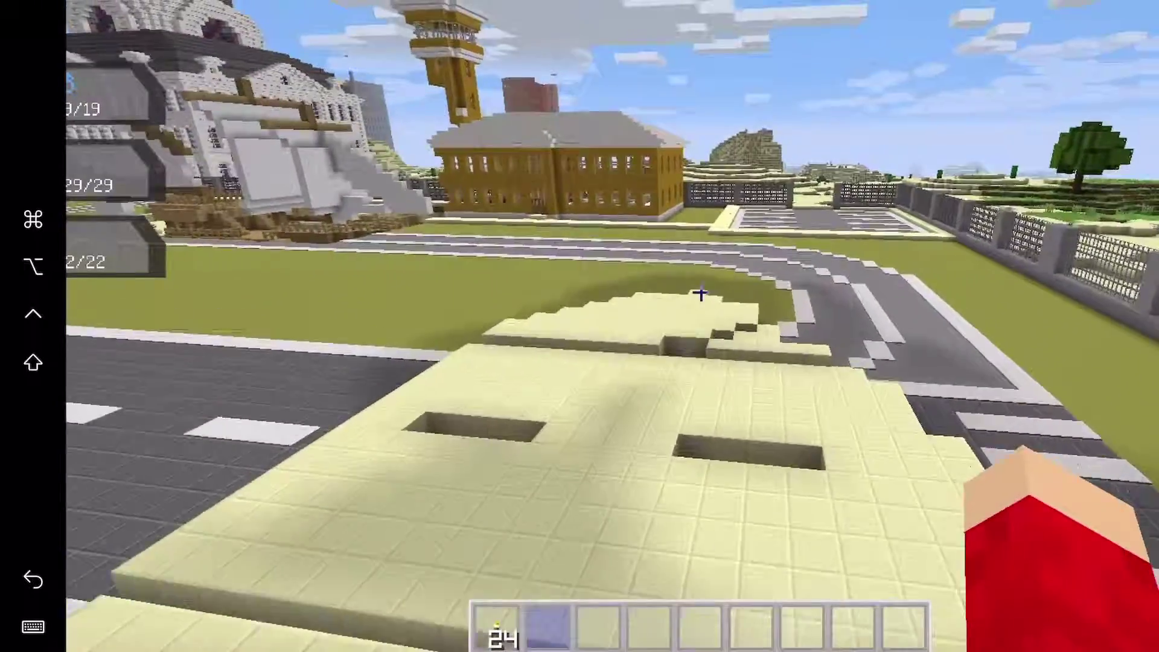
key(w)
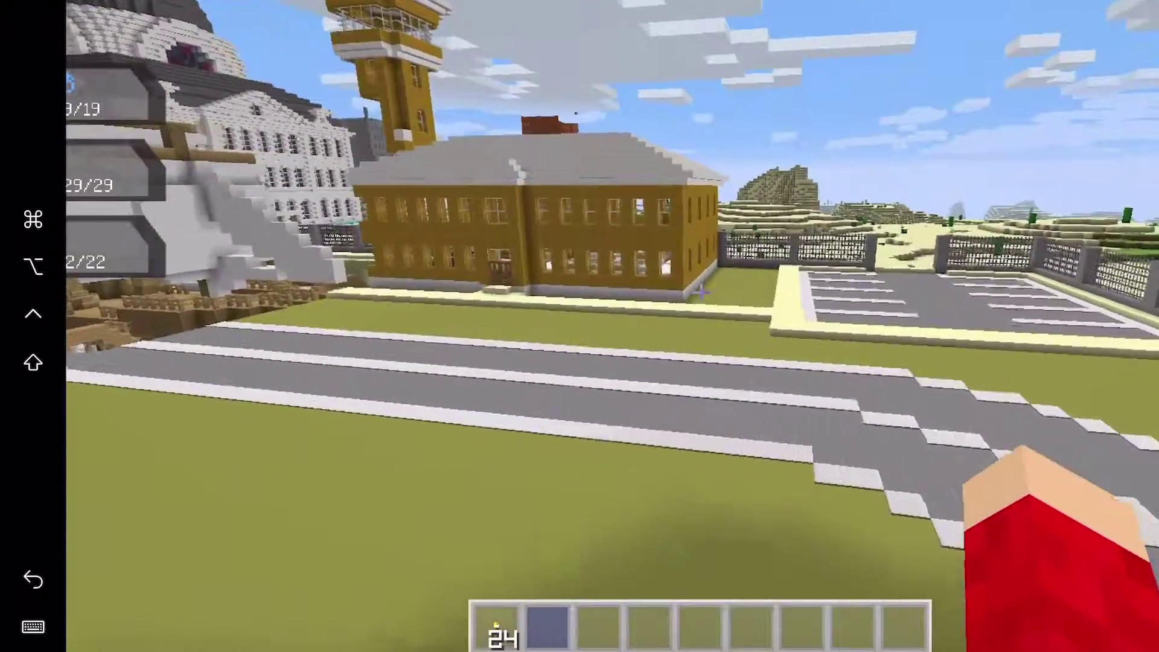
key(w)
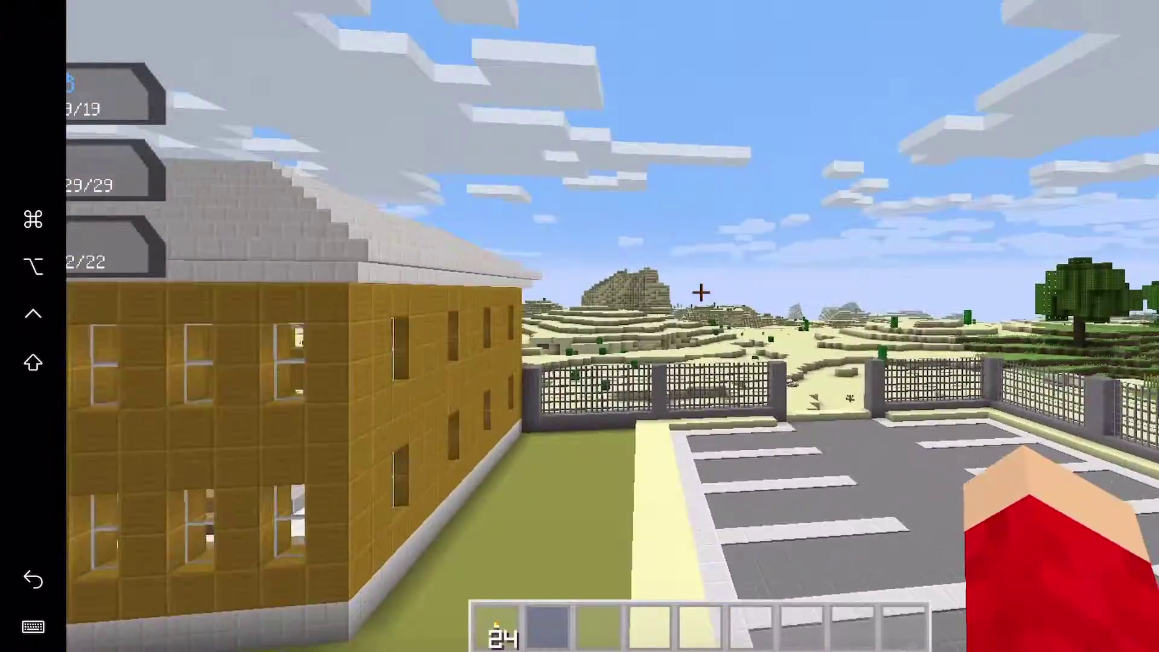
key(w)
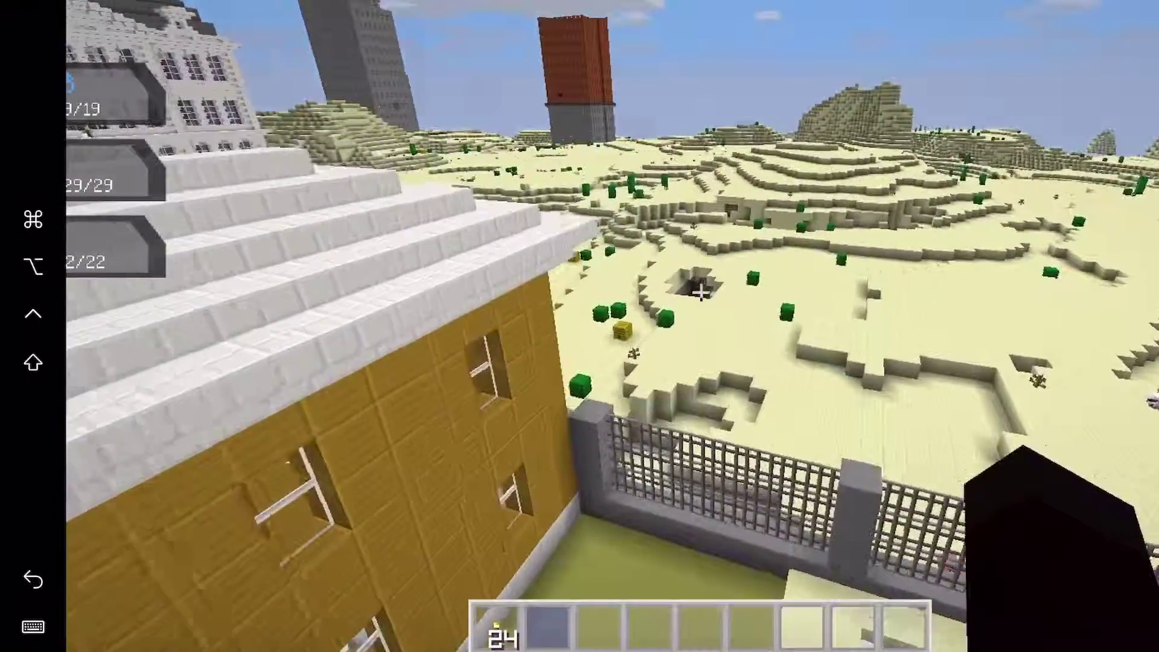